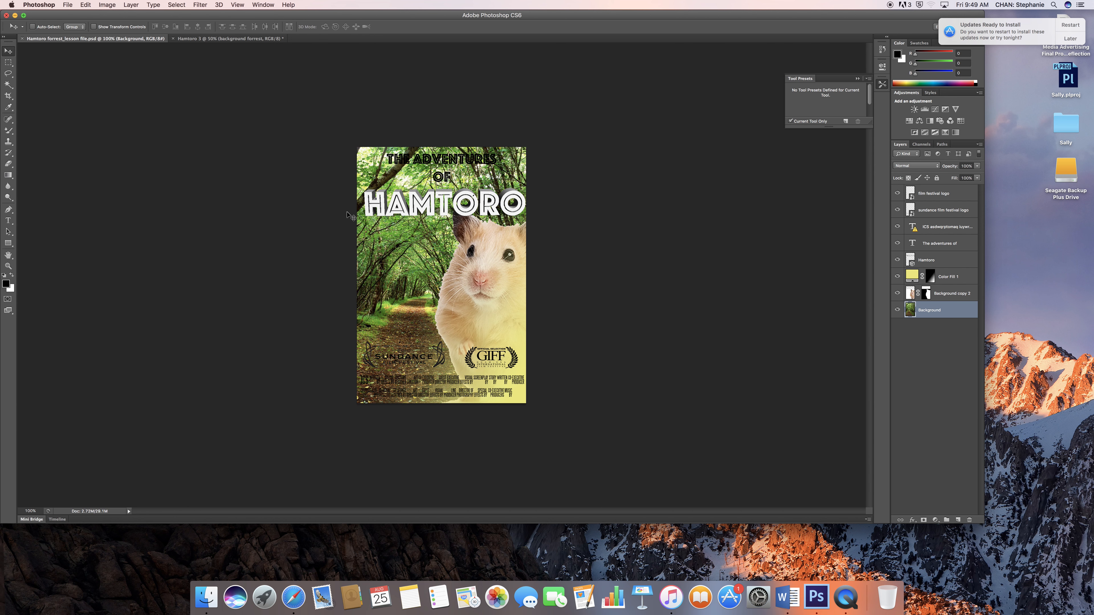
pyautogui.click(203, 38)
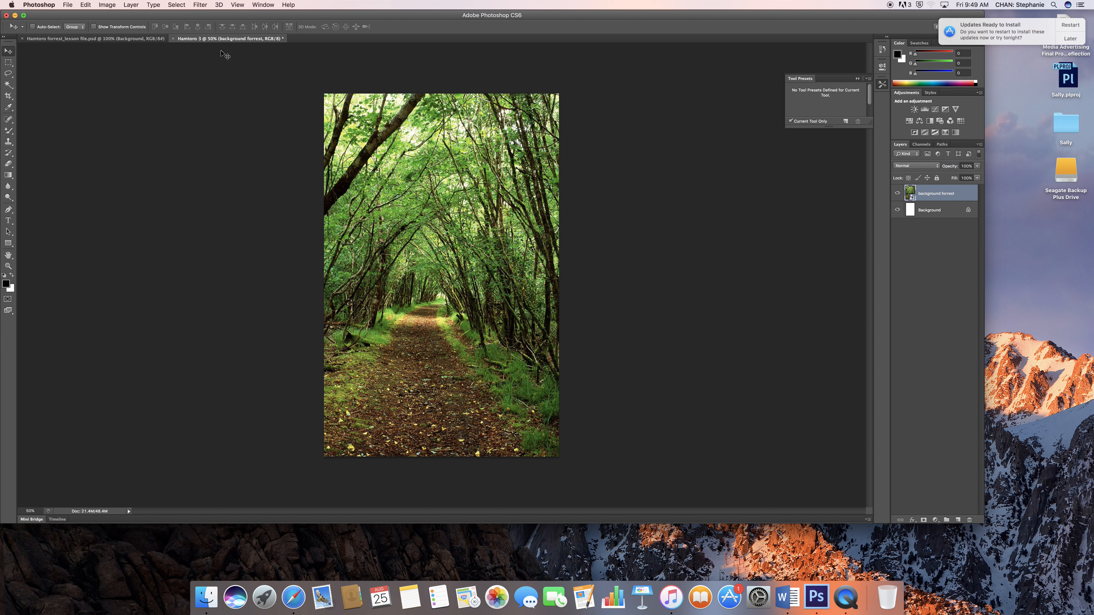
pyautogui.click(67, 4)
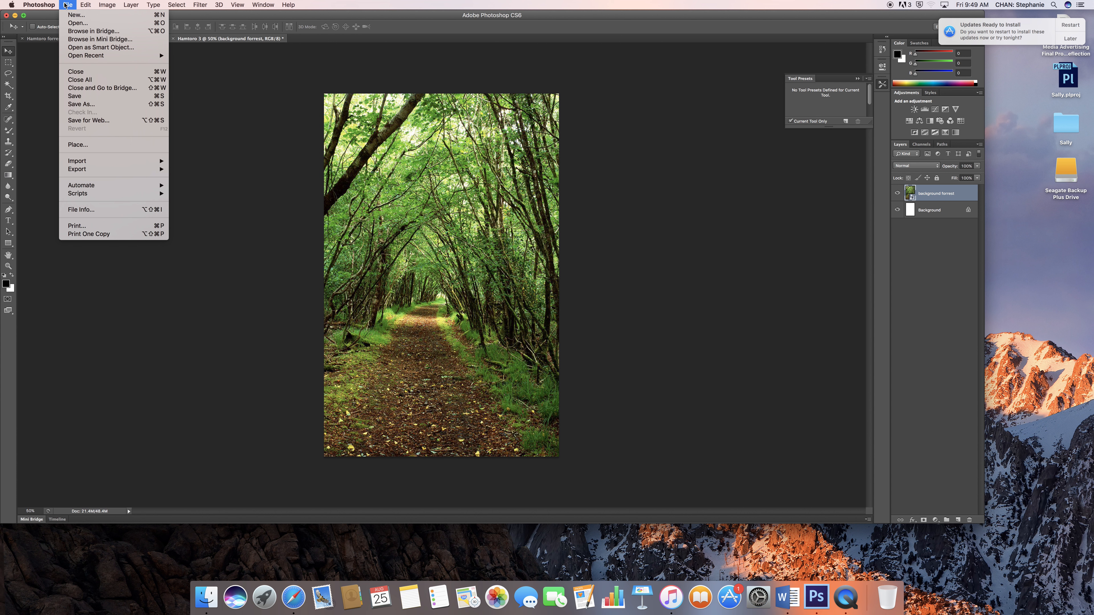
pyautogui.click(77, 15)
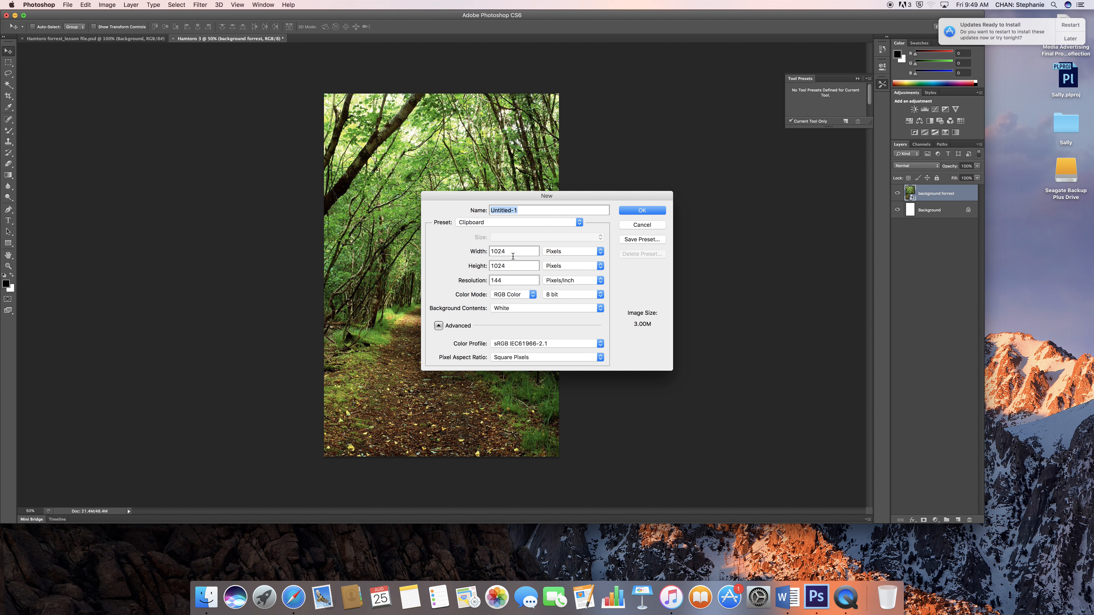
pyautogui.click(507, 224)
pyautogui.click(508, 223)
pyautogui.click(506, 222)
pyautogui.click(509, 284)
pyautogui.click(554, 253)
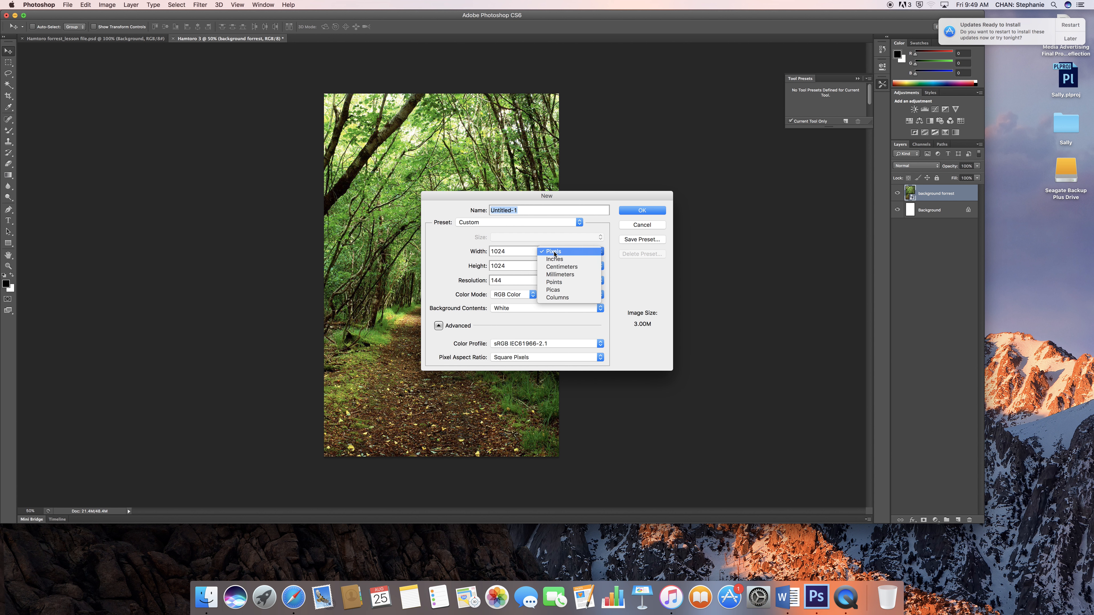
pyautogui.click(528, 260)
pyautogui.write('11')
pyautogui.press('Tab')
pyautogui.write('17')
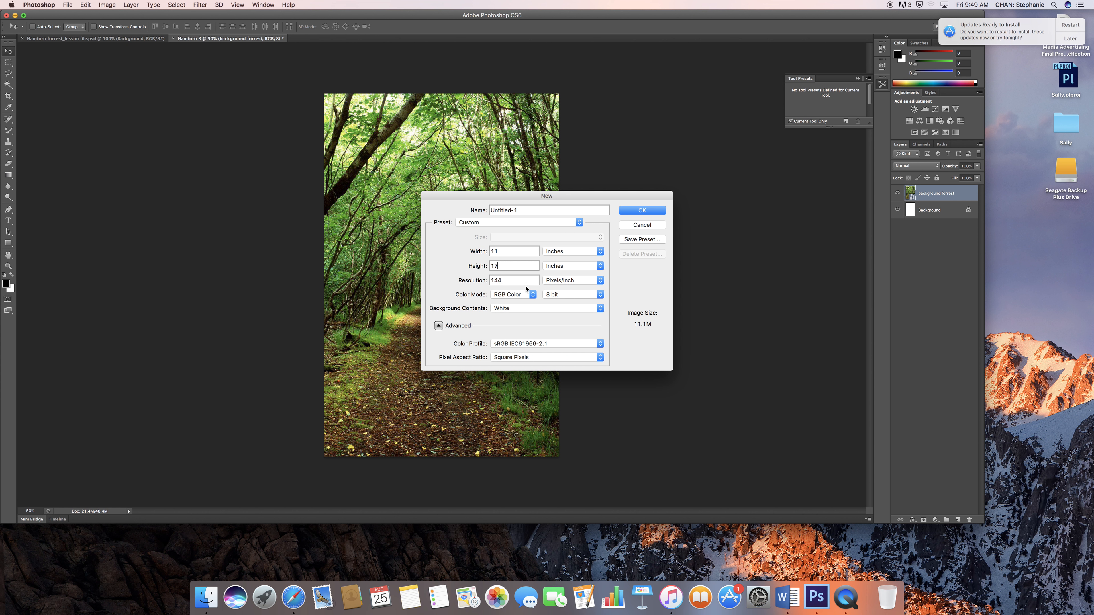
pyautogui.moveTo(512, 281); pyautogui.dragTo(446, 283)
pyautogui.write('200')
pyautogui.click(625, 228)
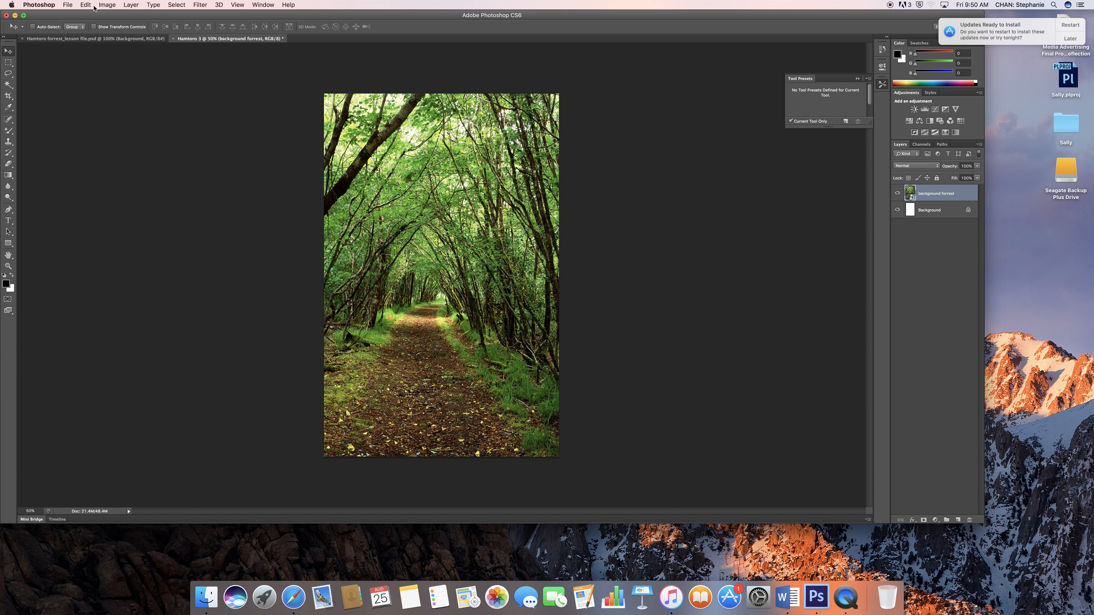
pyautogui.click(67, 5)
pyautogui.click(107, 144)
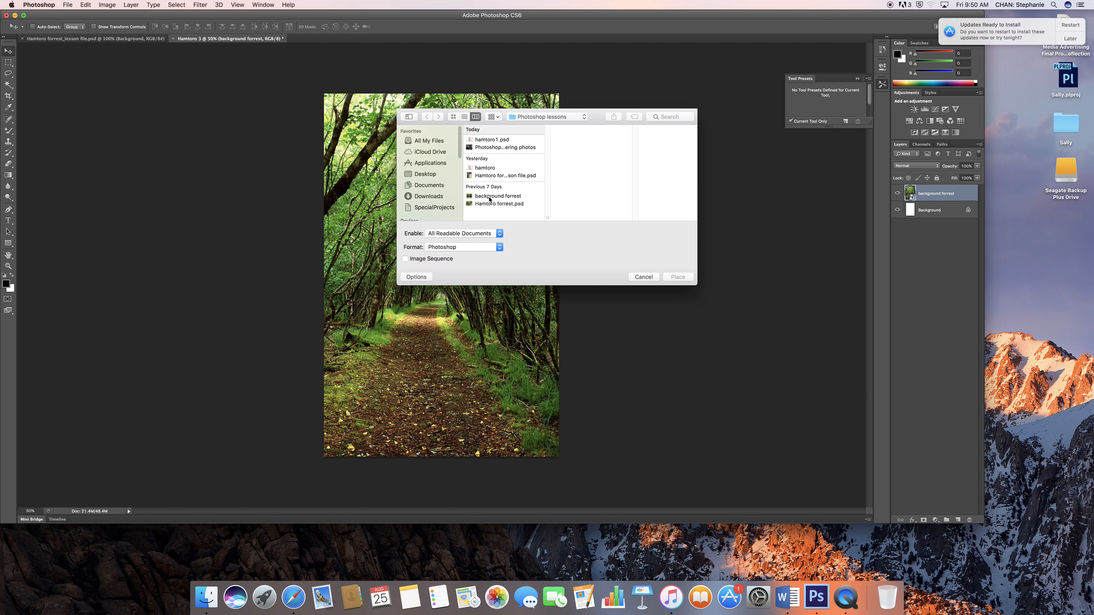
pyautogui.click(490, 196)
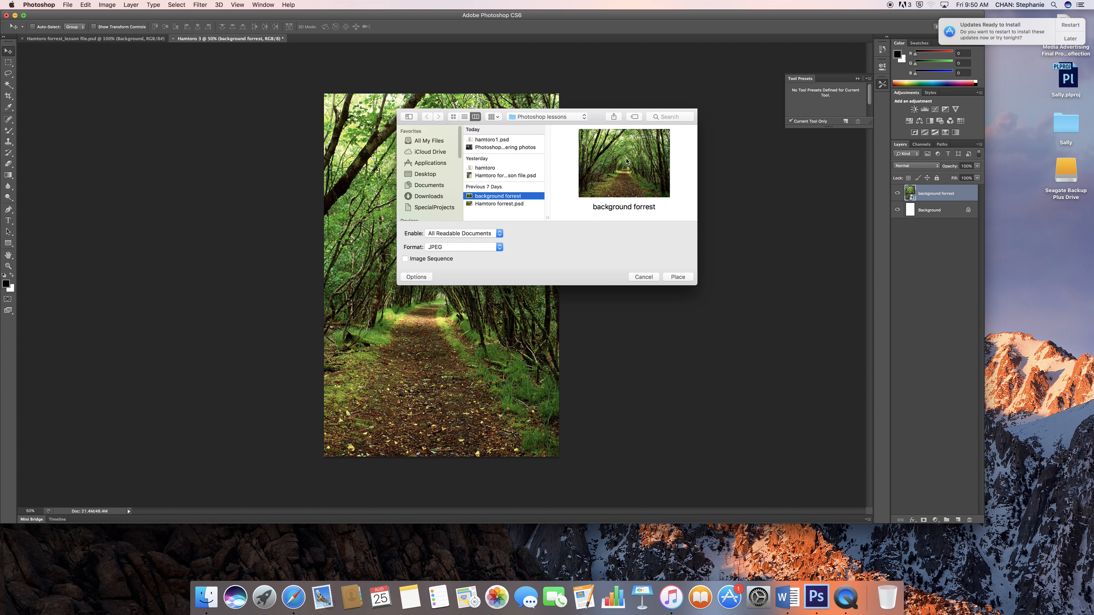
pyautogui.click(648, 280)
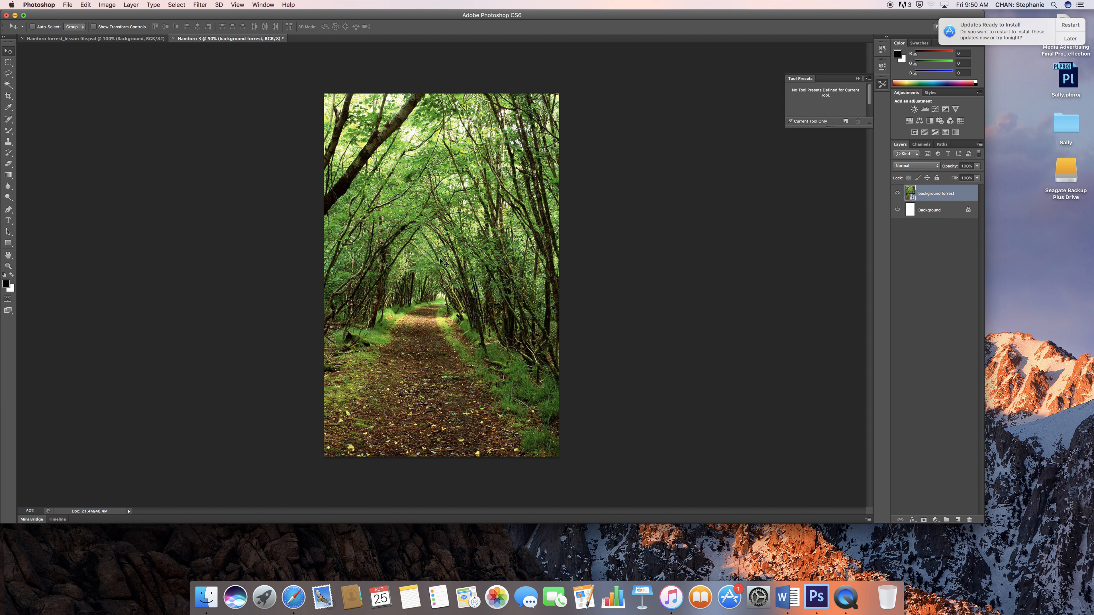
# Open the hamtoro image from the Photoshop lessons folder as its own document
pyautogui.click(67, 5)
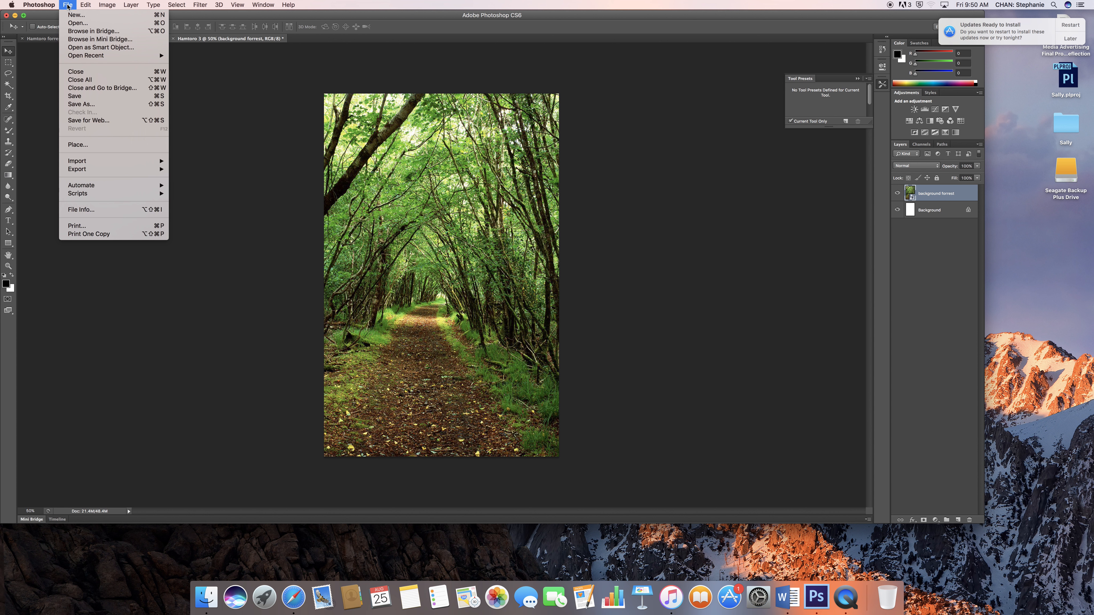
pyautogui.click(72, 23)
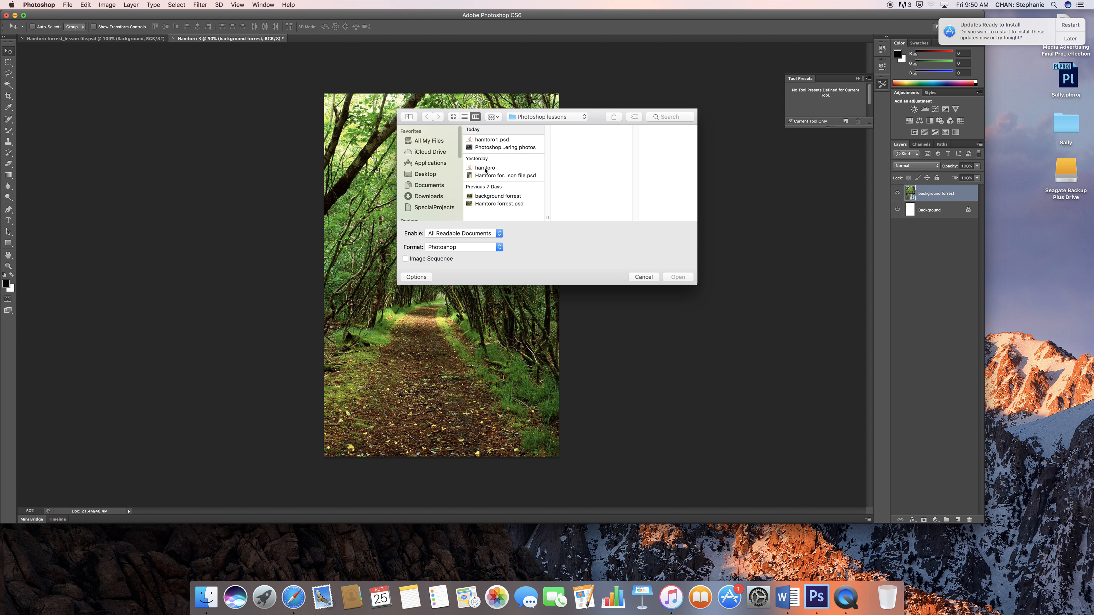
pyautogui.doubleClick(485, 169)
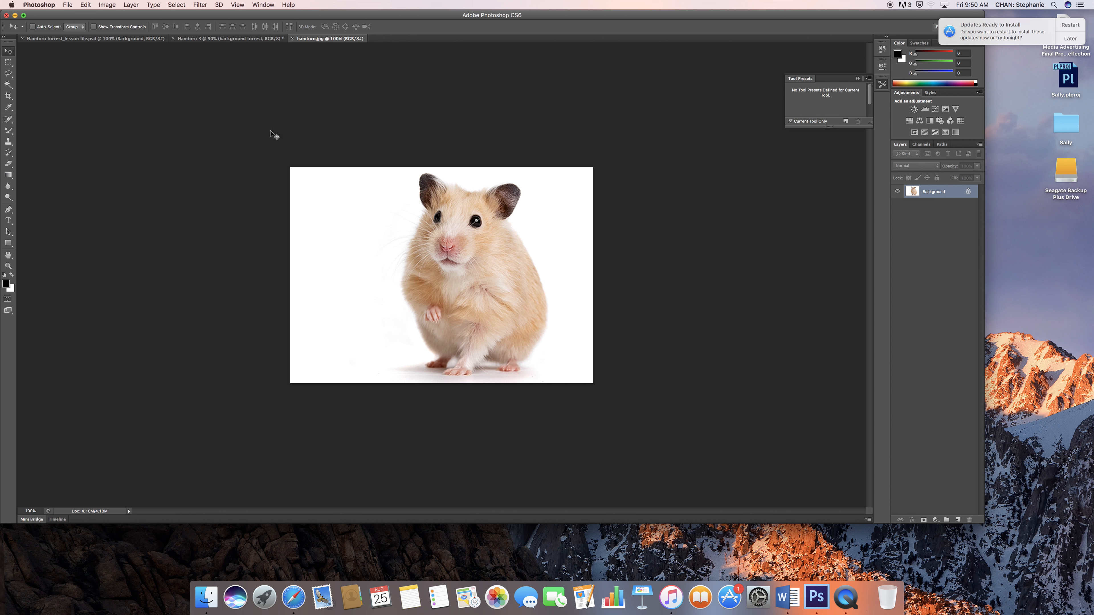
pyautogui.click(192, 39)
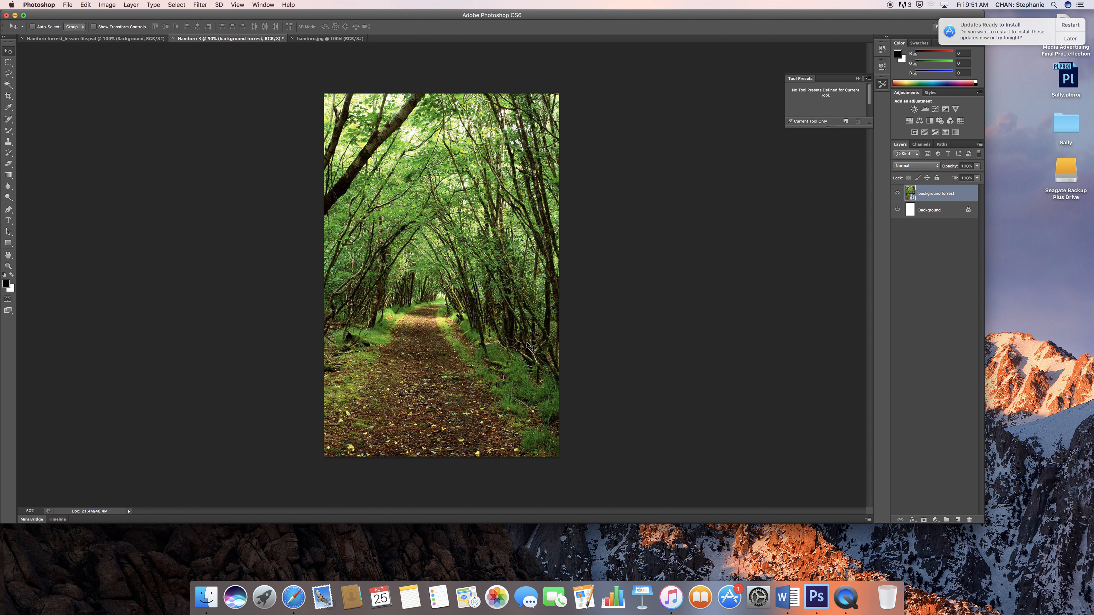
pyautogui.click(307, 39)
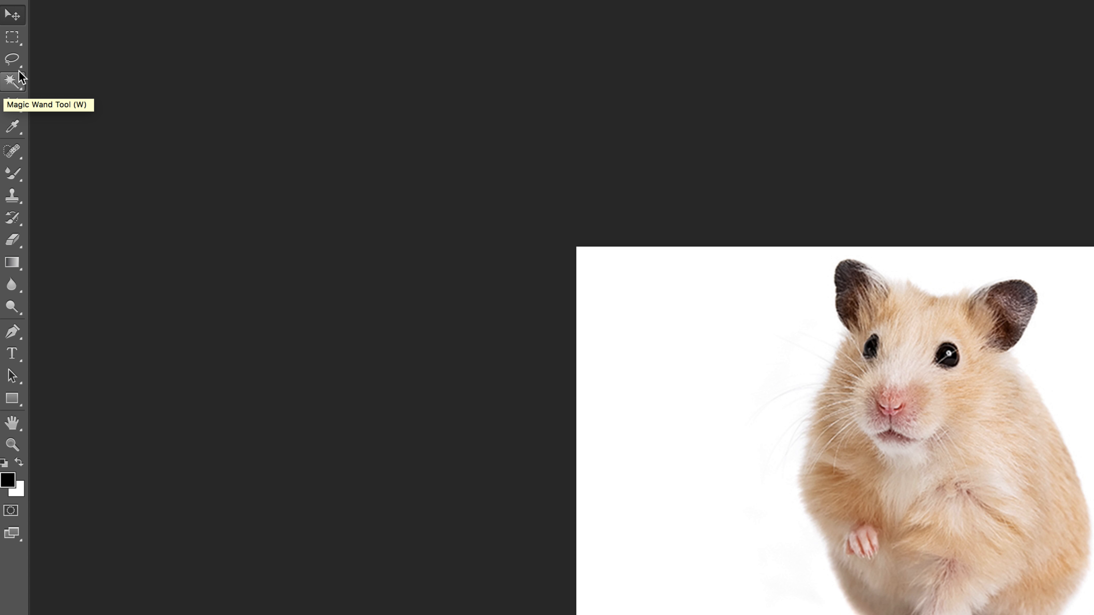
# Convert the hamster image's Background into a regular layer and delete the white area around the hamster, selected with the Magic Wand
pyautogui.click(10, 84)
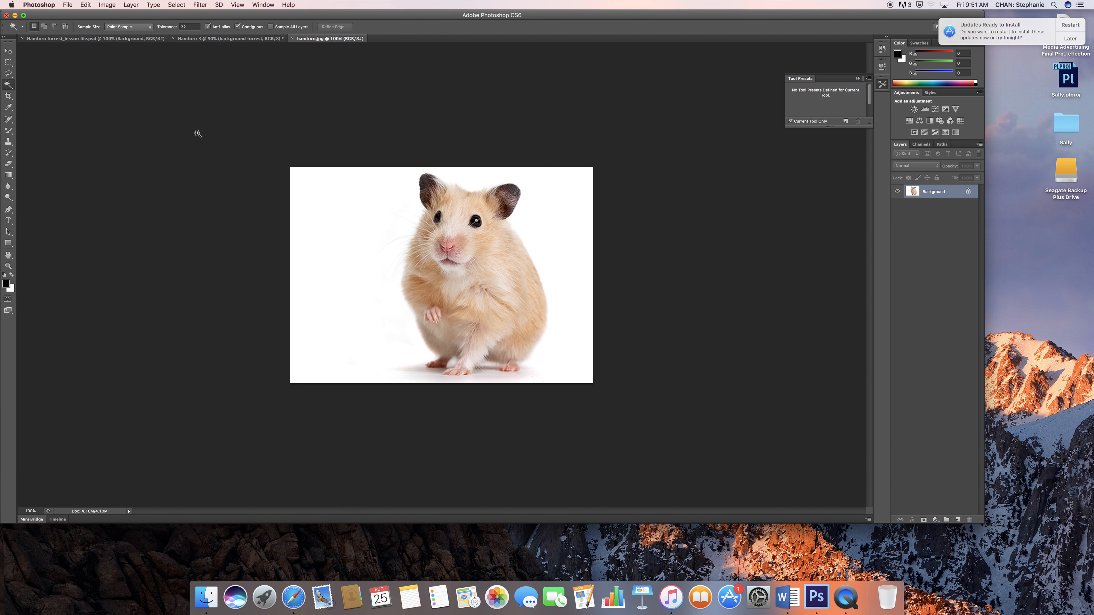
pyautogui.click(347, 231)
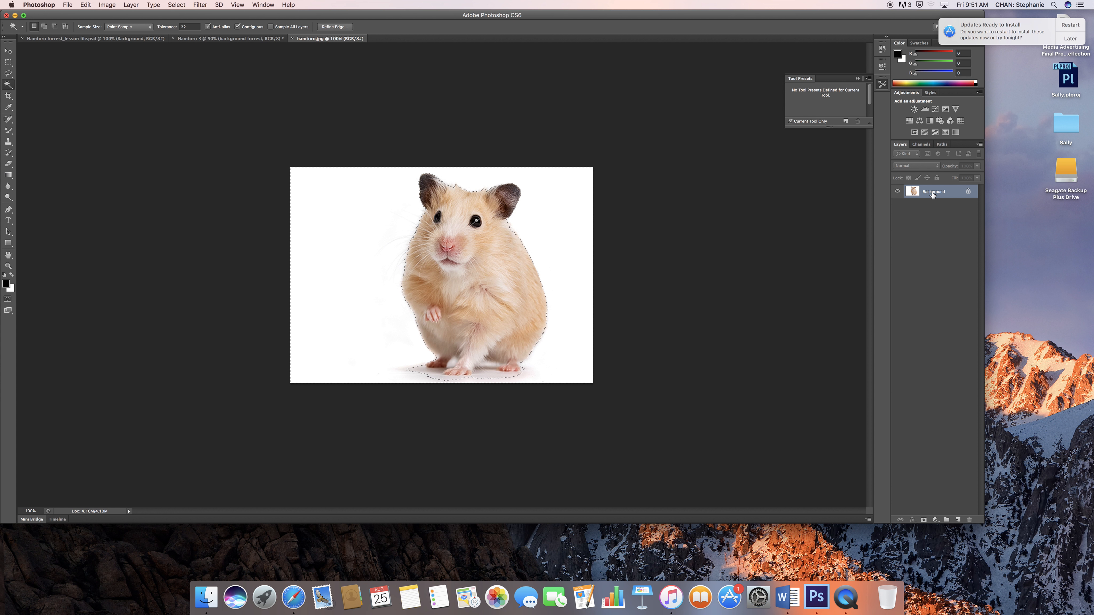
pyautogui.rightClick(933, 195)
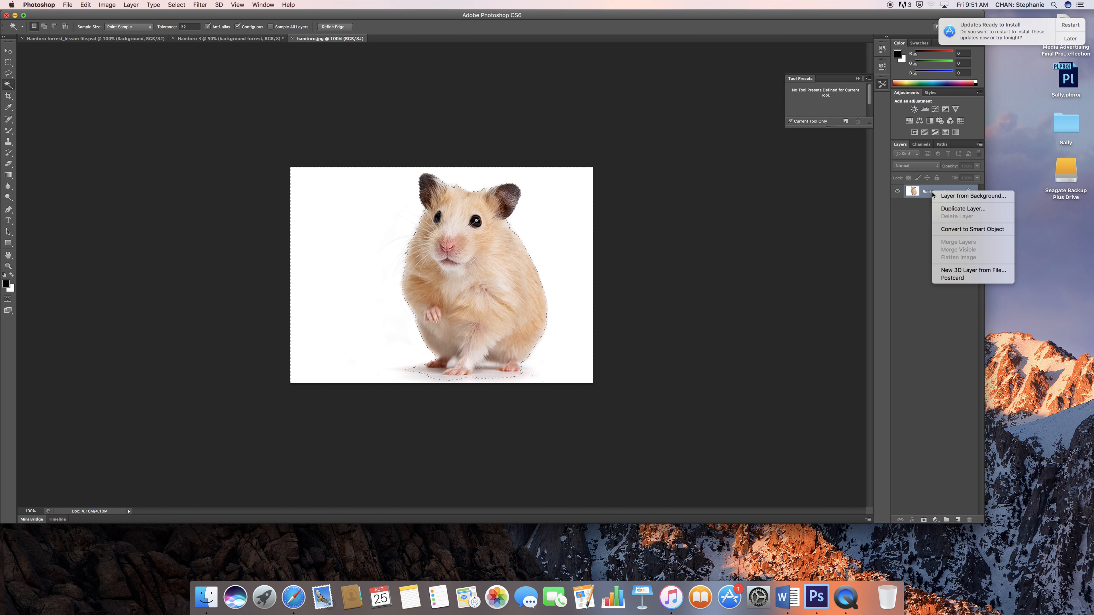
pyautogui.click(950, 198)
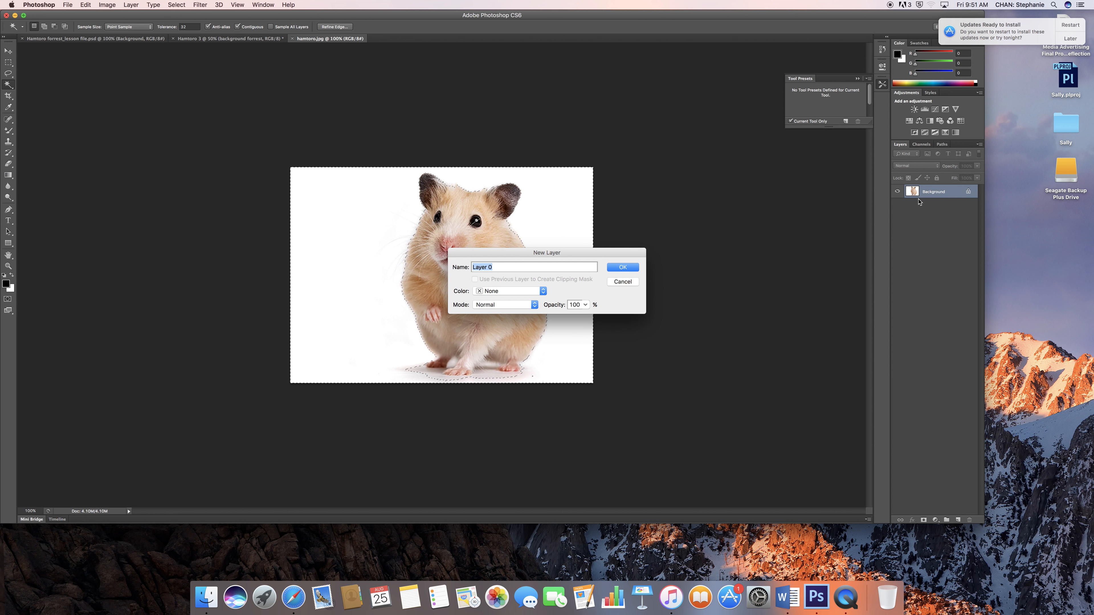
pyautogui.click(622, 269)
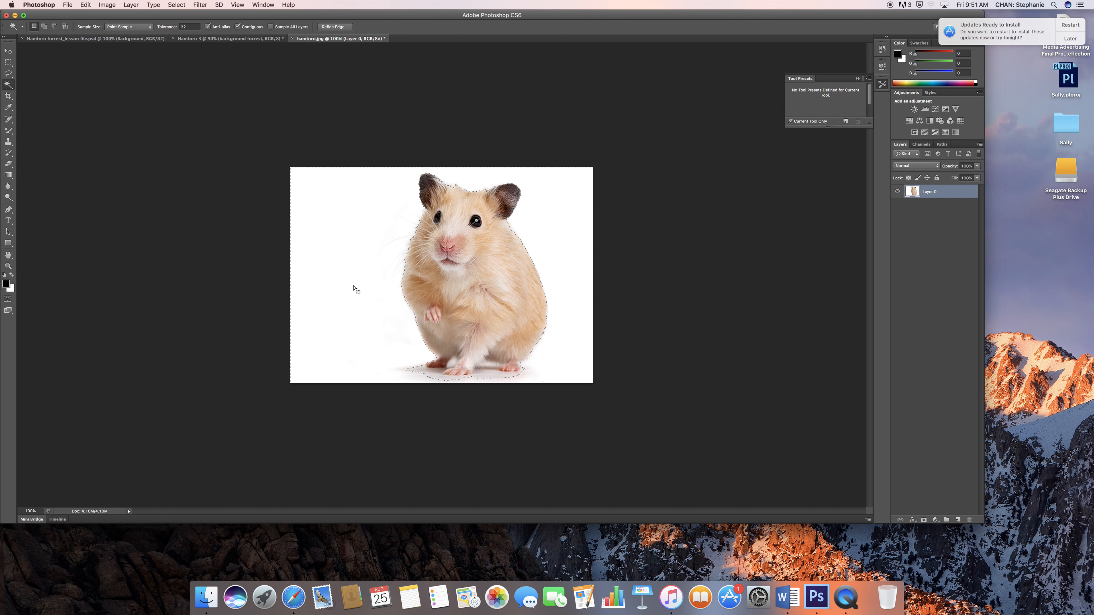
pyautogui.press('Delete')
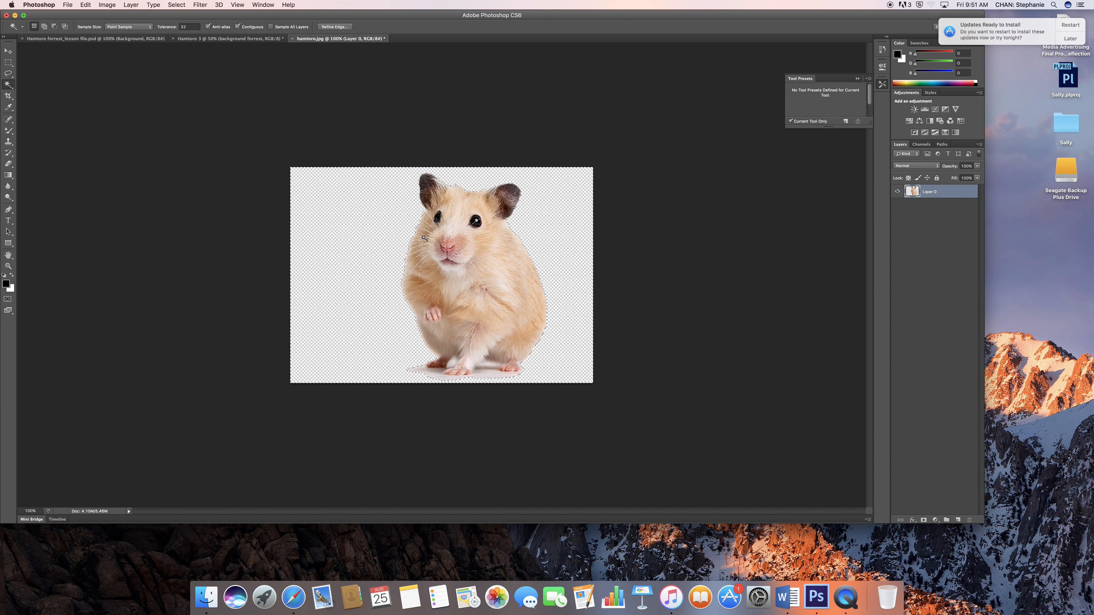
# Resize the hamster image to a document width of 22 inches at a resolution of 200 pixels/inch
pyautogui.click(107, 5)
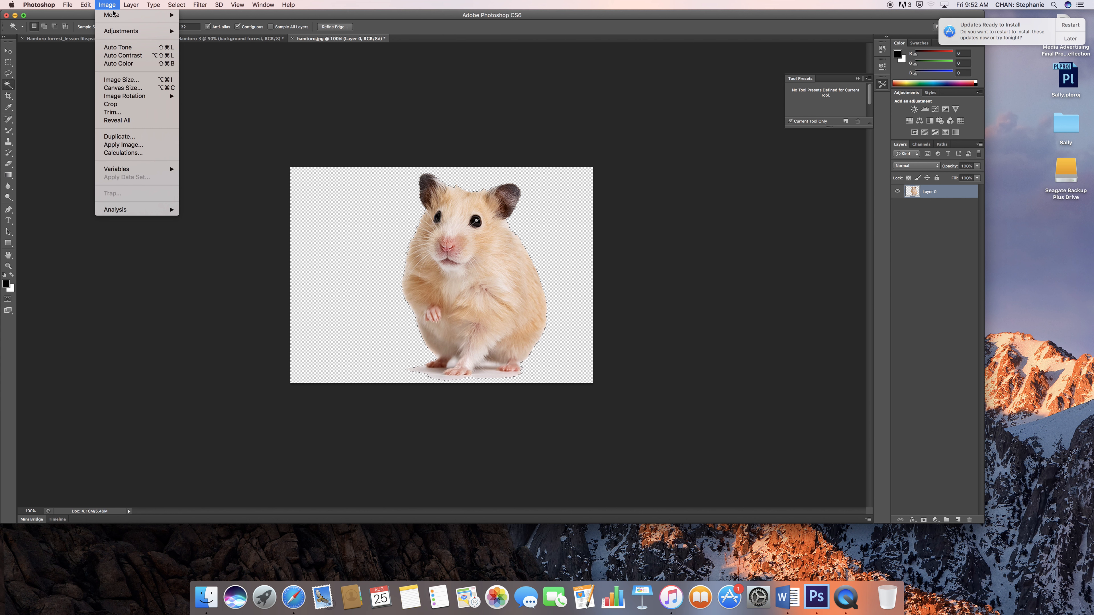
pyautogui.click(130, 83)
pyautogui.click(545, 277)
pyautogui.click(548, 269)
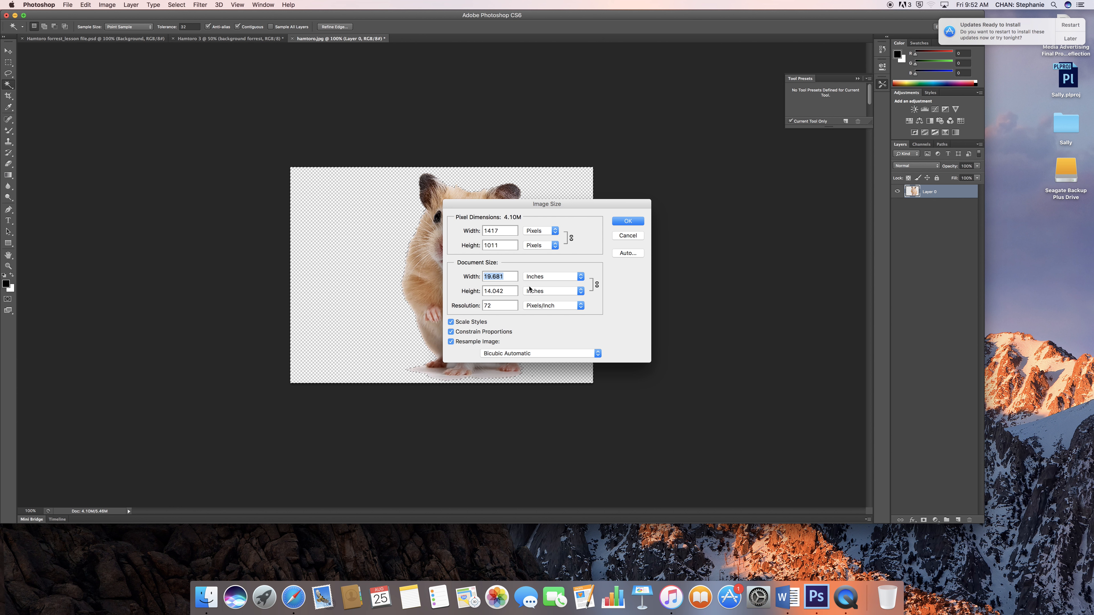
pyautogui.write('22')
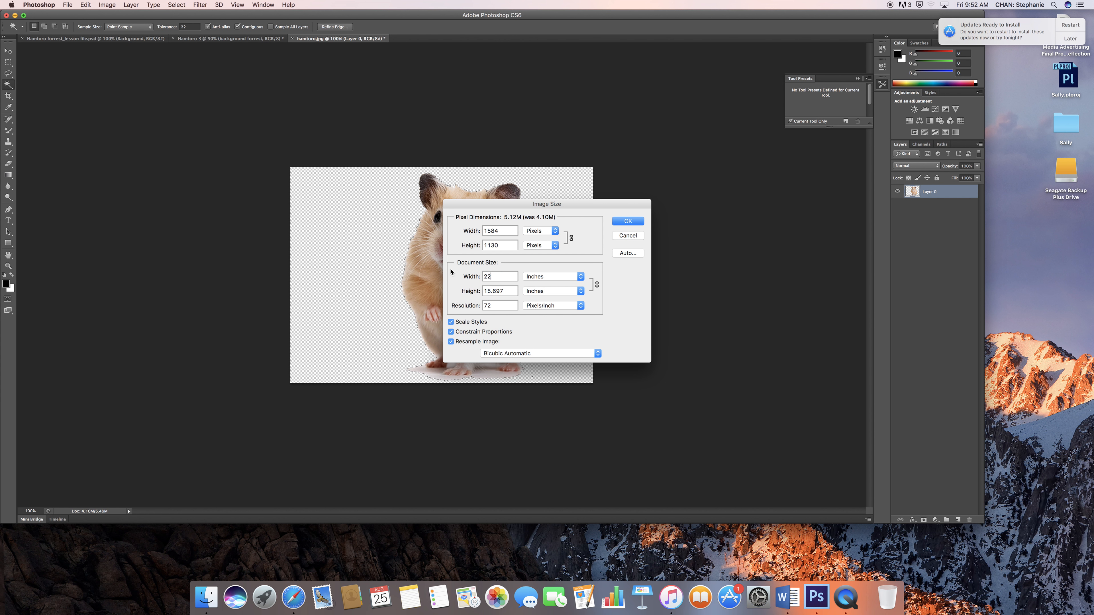
pyautogui.doubleClick(494, 306)
pyautogui.write('200')
pyautogui.click(614, 224)
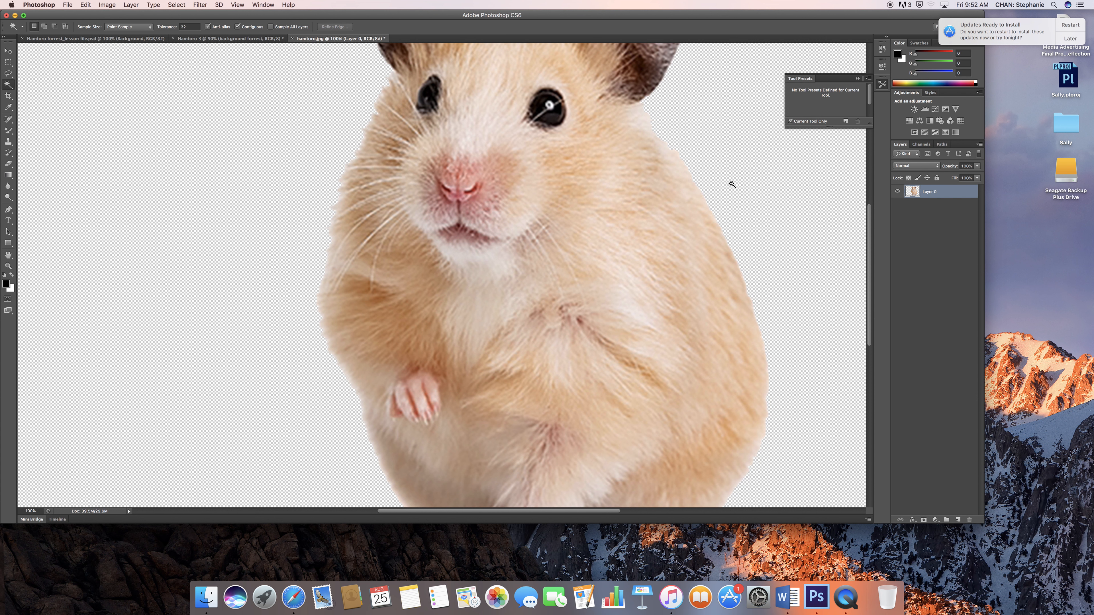
# Duplicate the hamster layer into the Hamtoro 3 document under the name "hamtoro"
pyautogui.rightClick(932, 191)
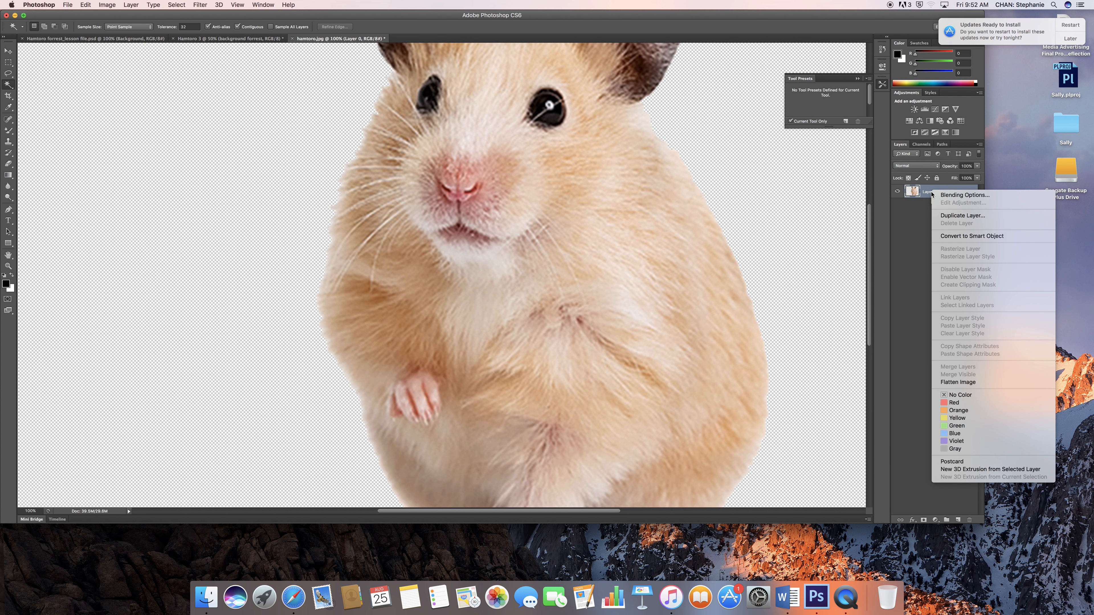
pyautogui.click(943, 216)
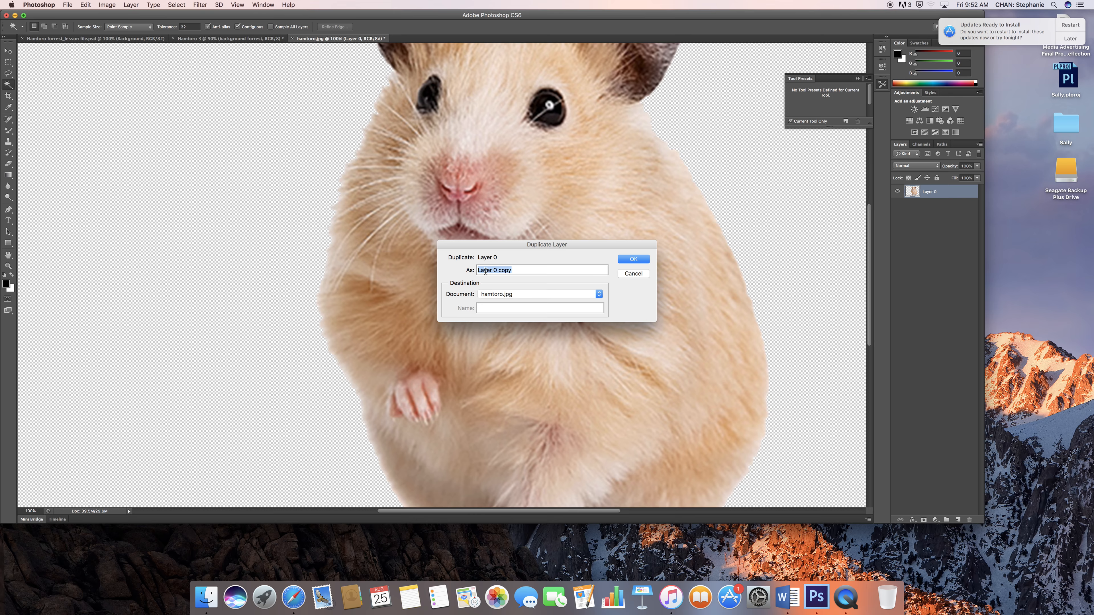
pyautogui.write('h')
pyautogui.click(513, 296)
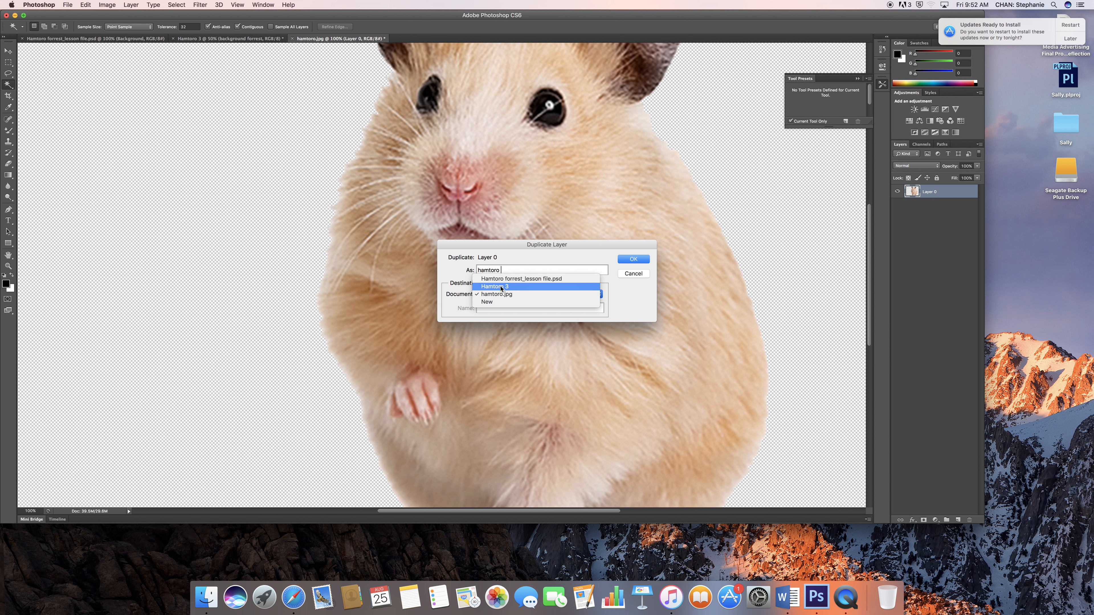
pyautogui.click(501, 287)
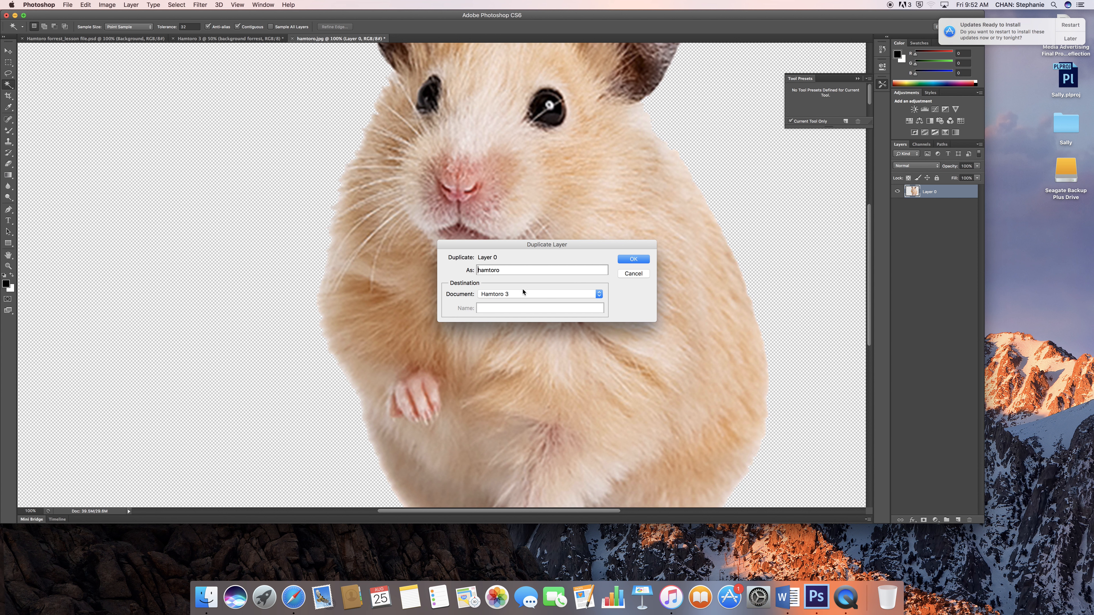
pyautogui.click(631, 259)
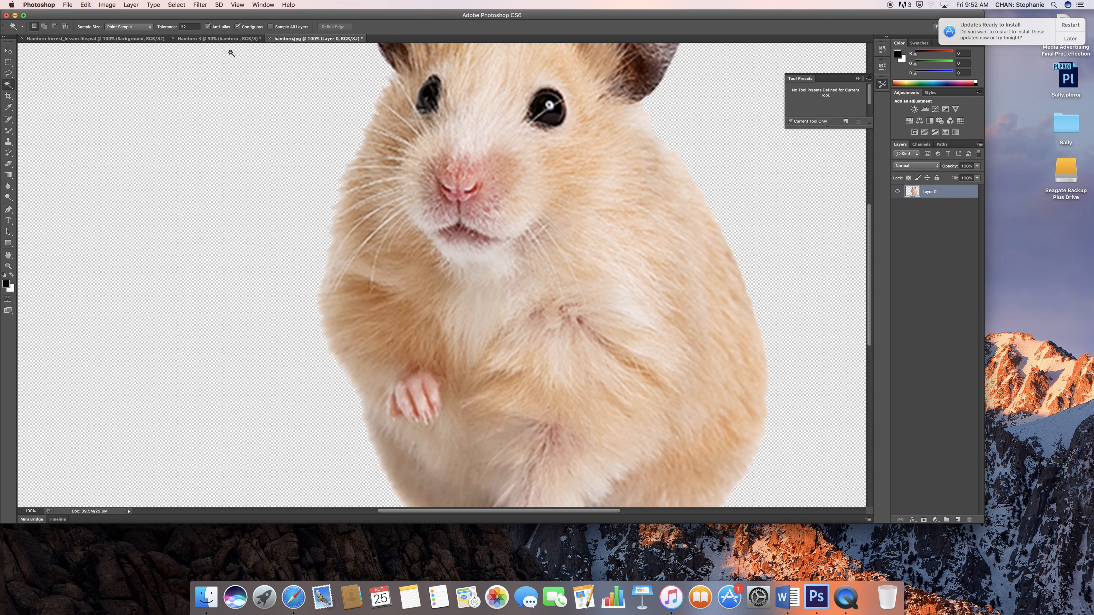
# In the Hamtoro 3 document, move the hamster toward the poster's lower right so its feet and one side run off the canvas
pyautogui.click(197, 40)
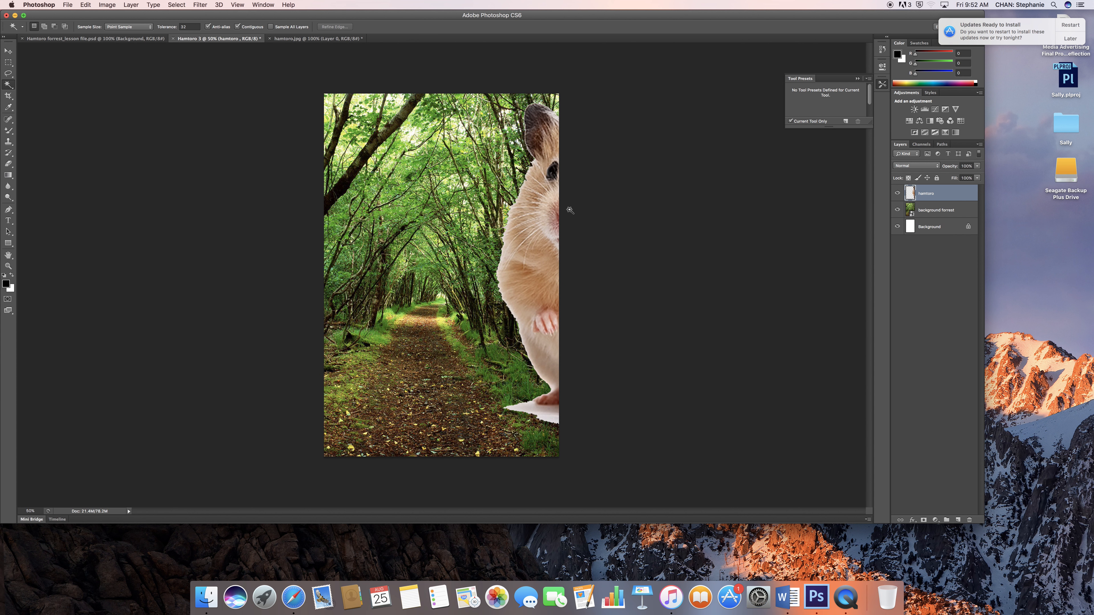
pyautogui.click(8, 51)
pyautogui.moveTo(521, 241); pyautogui.dragTo(407, 302)
pyautogui.moveTo(388, 299); pyautogui.dragTo(422, 283)
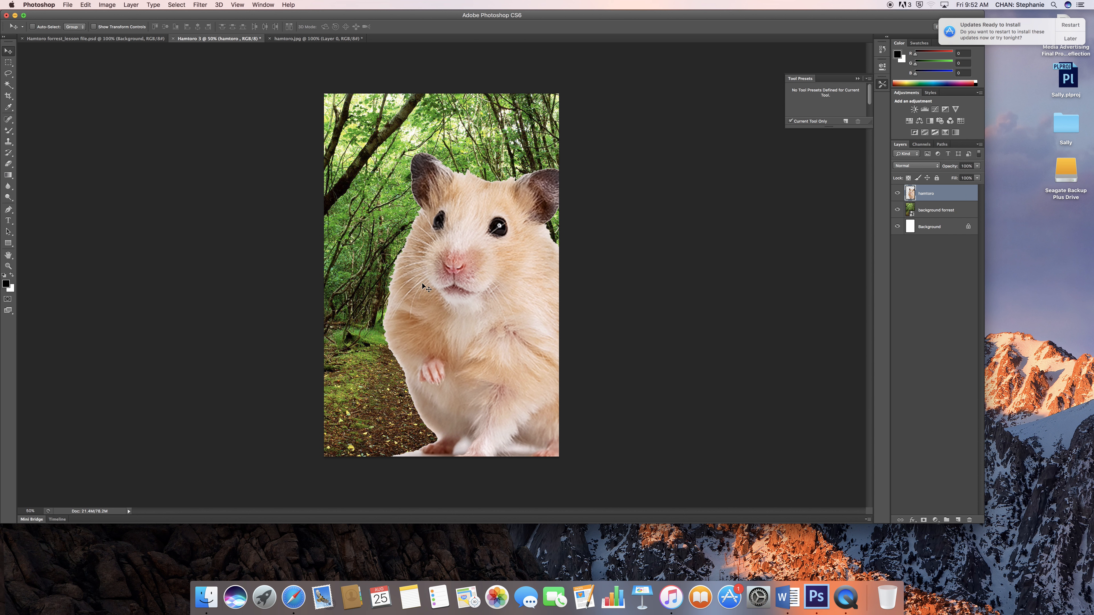
pyautogui.moveTo(475, 247); pyautogui.dragTo(444, 235)
pyautogui.click(80, 39)
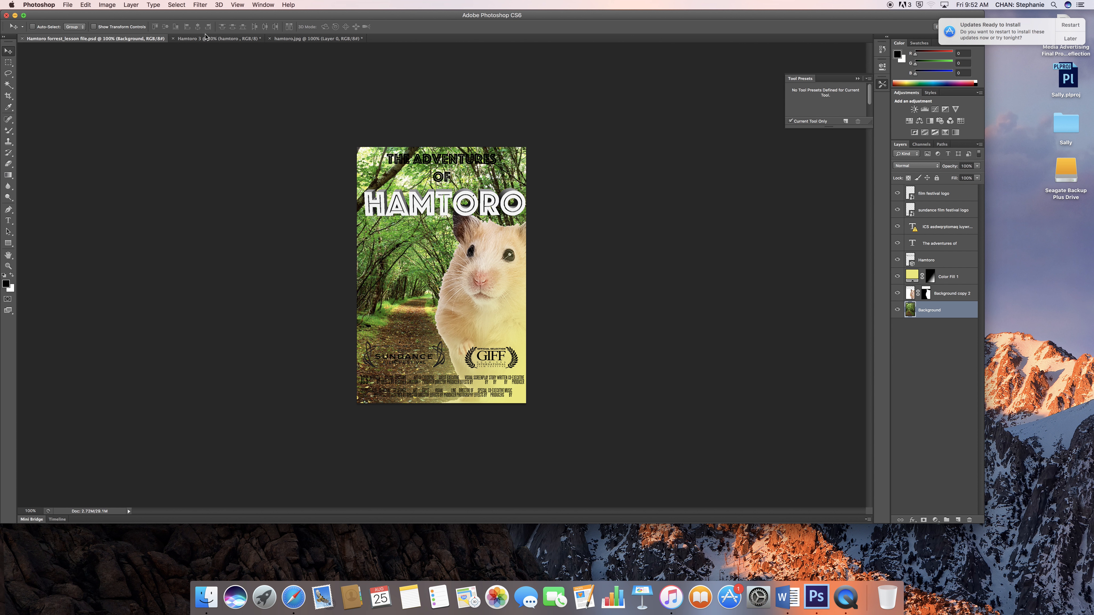
pyautogui.click(217, 39)
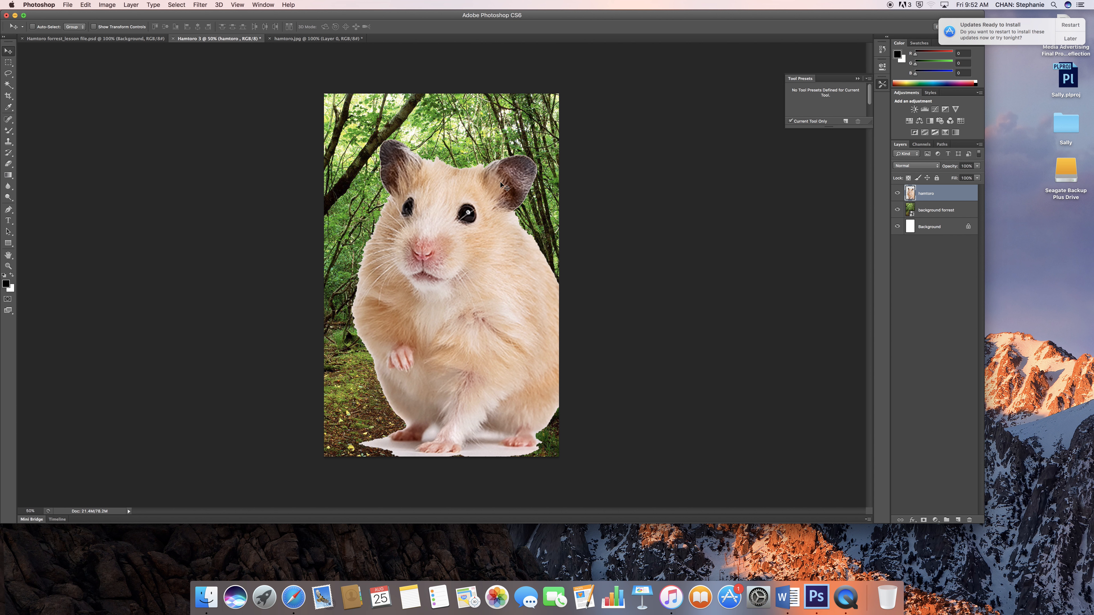
pyautogui.moveTo(473, 281); pyautogui.dragTo(510, 316)
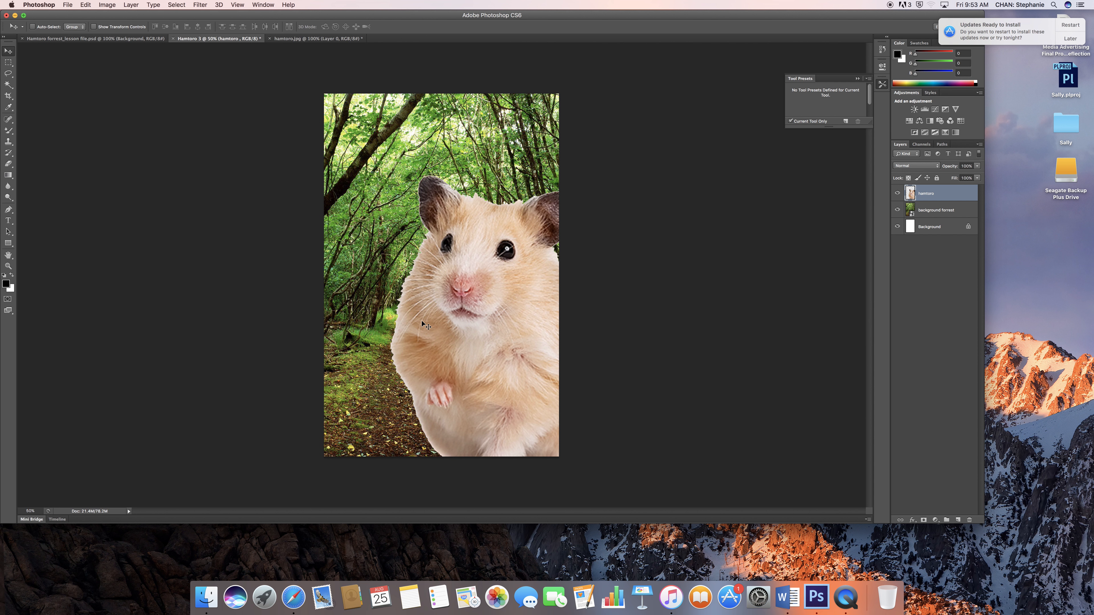
pyautogui.click(852, 606)
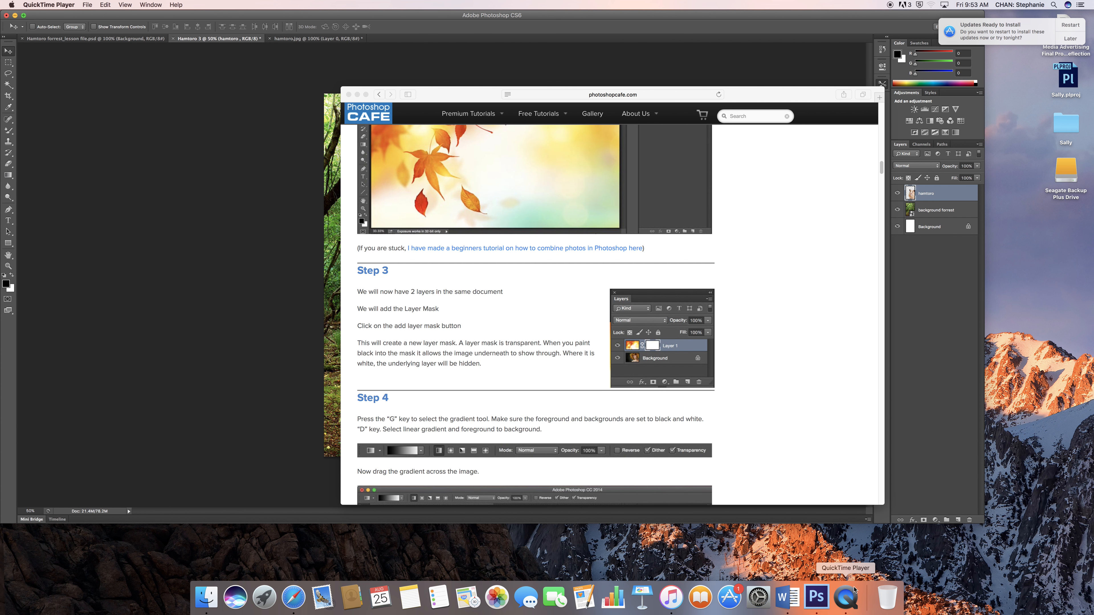